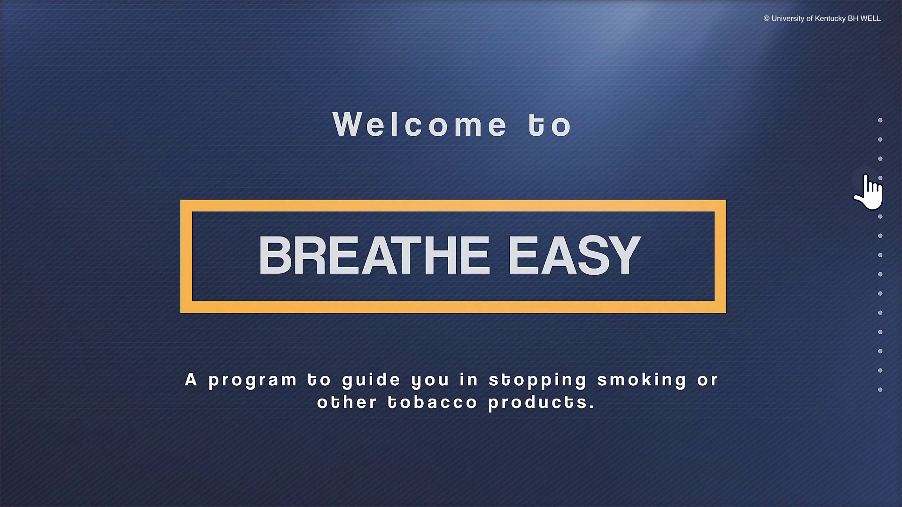
Step: Advance past the welcome slide to the Breathe Easy circle over the cigarette-butt photo
click(881, 140)
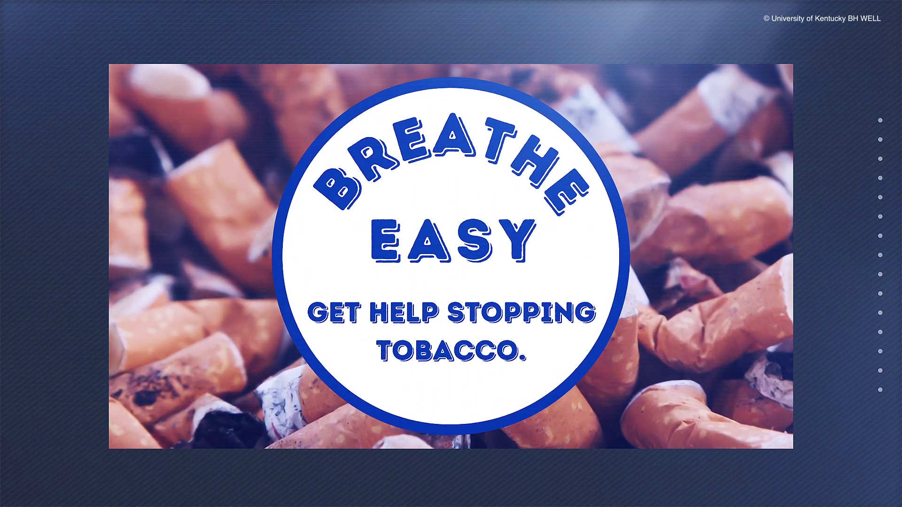
Step: Jump ahead via the side dot menu to the nicotine addiction brain slide
click(880, 198)
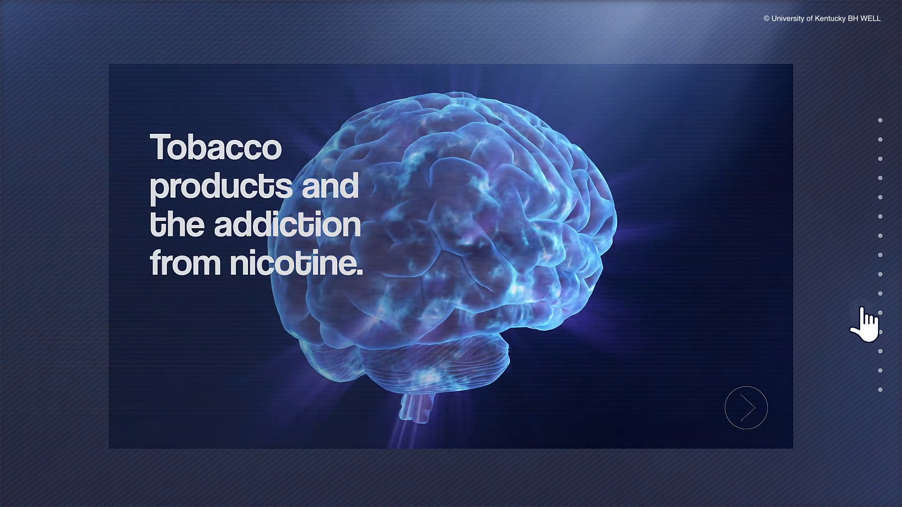
Step: Move past the nicotine addiction slide toward the 'Ready to begin Breathe Easy' slide
click(880, 255)
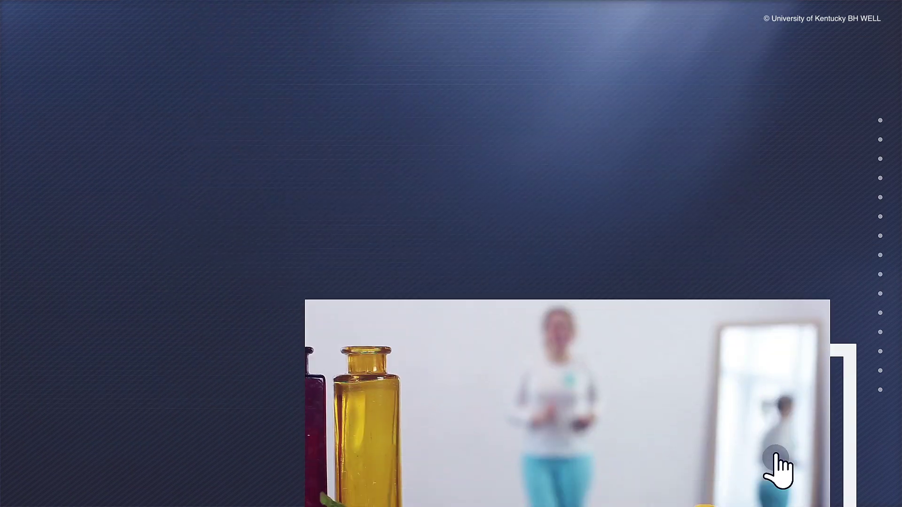